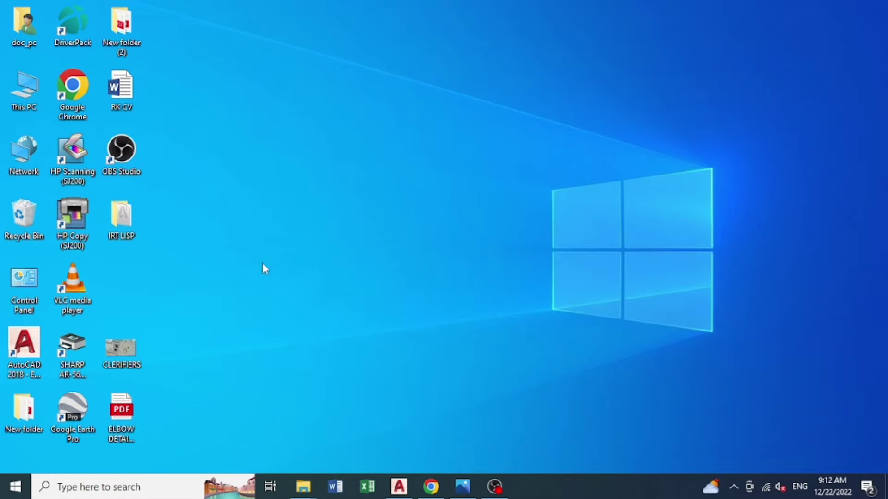
- View the clarifier satellite image, then bring the as-built layout drawing to the front
click(464, 488)
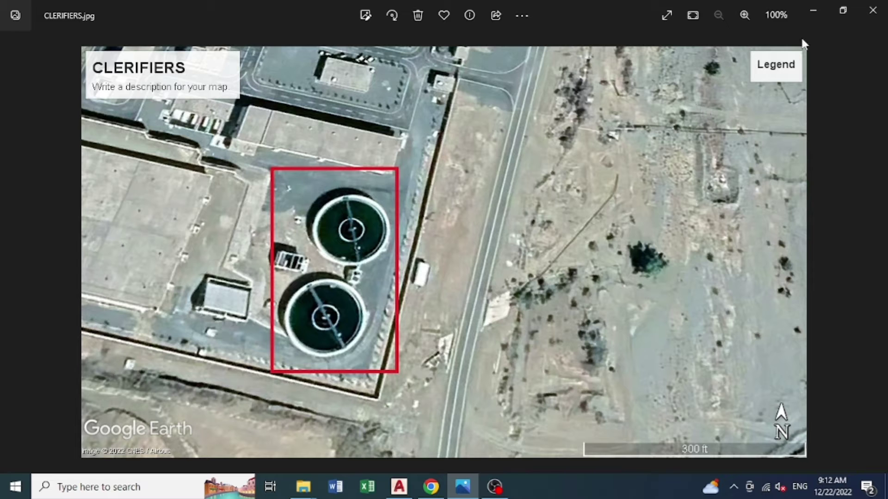
click(814, 14)
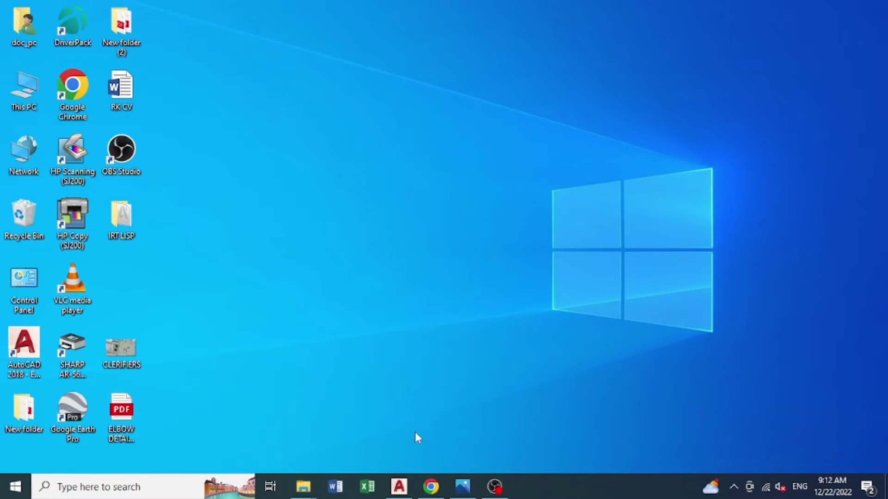
click(399, 486)
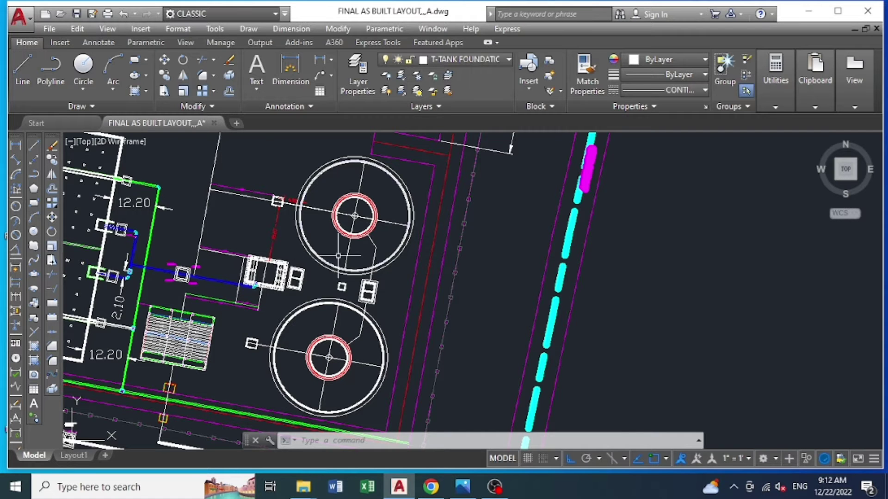
- Select both tanks' outer circles, compare them with the satellite image, then clear the selection
click(317, 228)
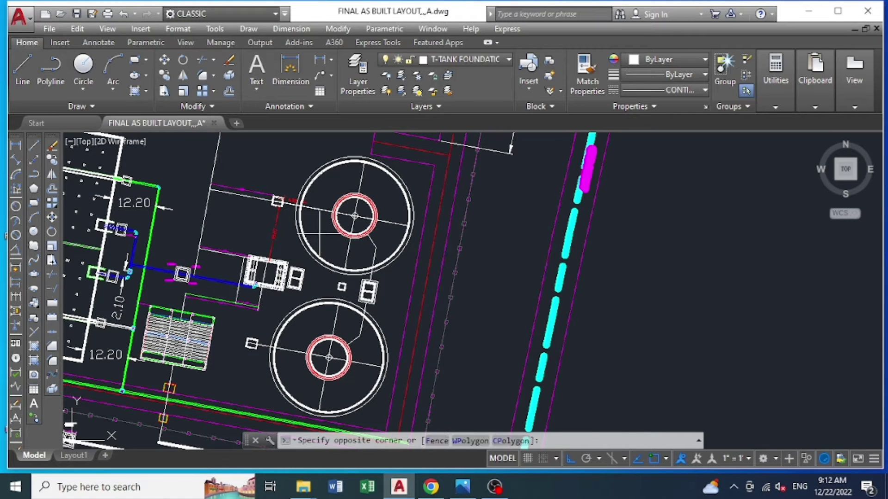
click(289, 244)
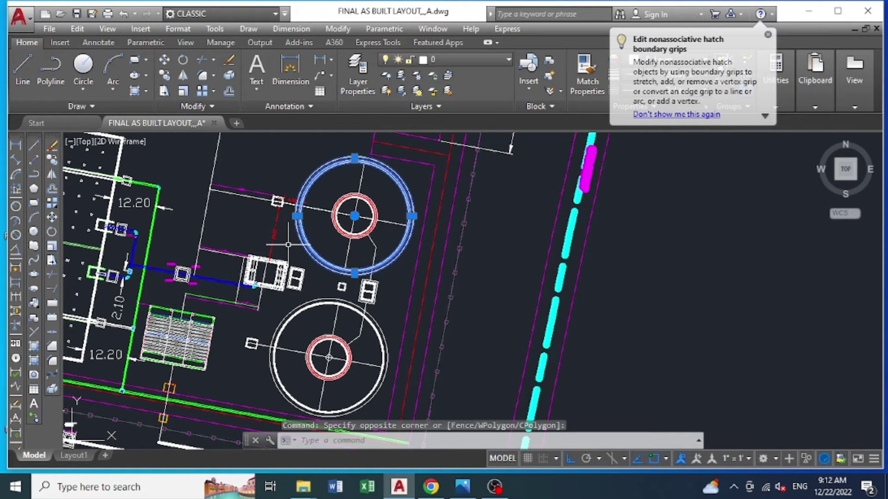
click(303, 325)
click(288, 306)
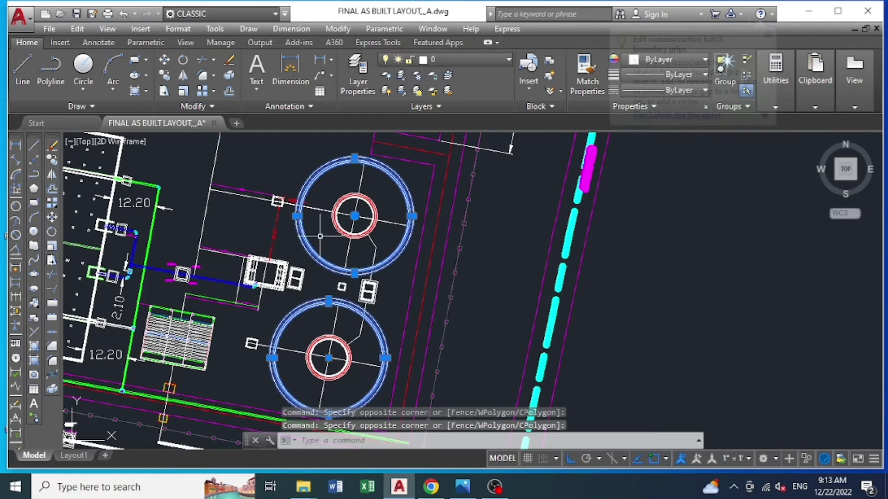
click(462, 485)
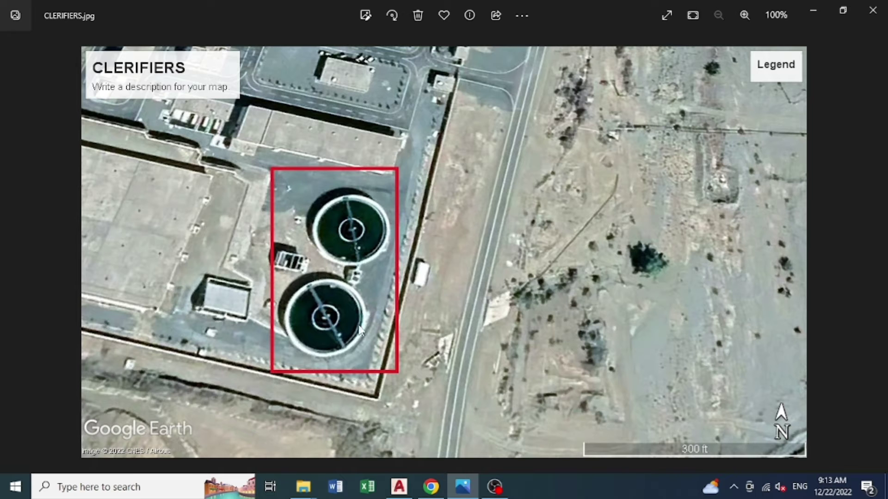
click(400, 486)
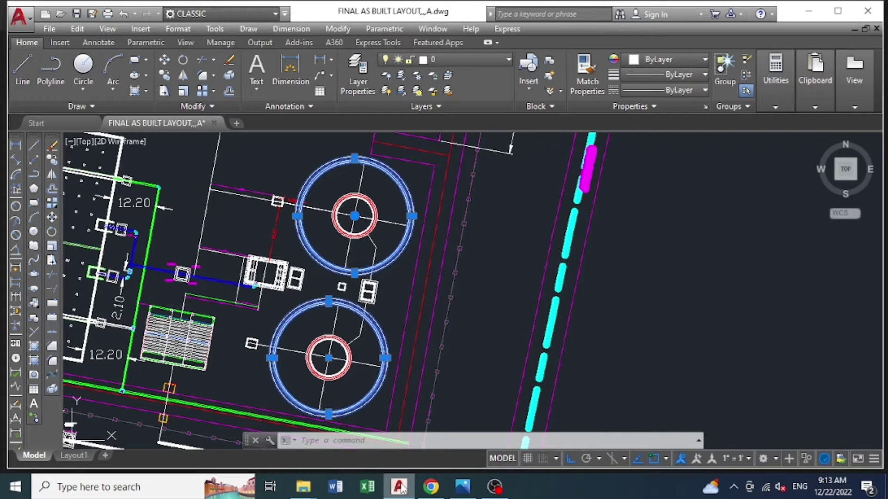
click(323, 285)
key(Escape)
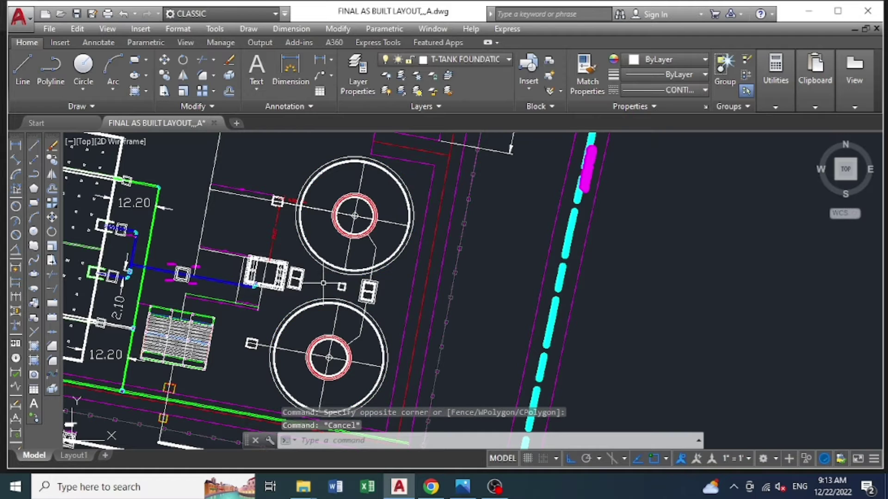
- Load the irt LISP application from the IRT LISP folder via APPLOAD
click(368, 439)
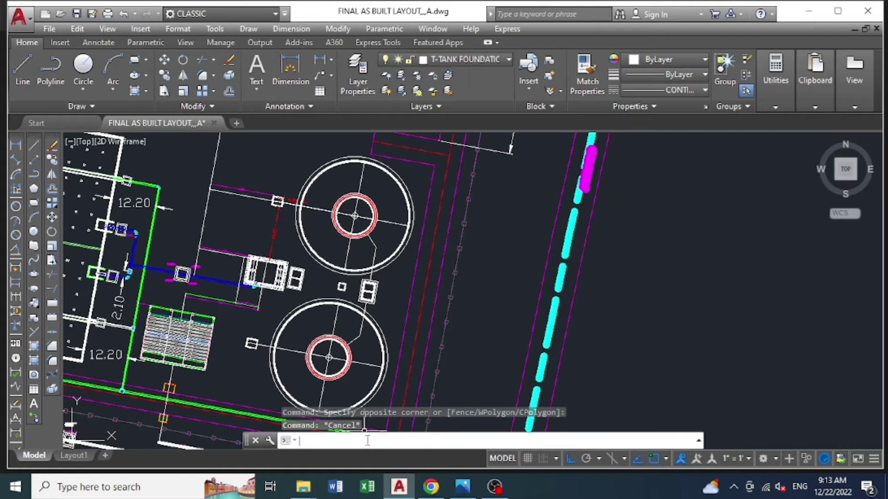
text(App)
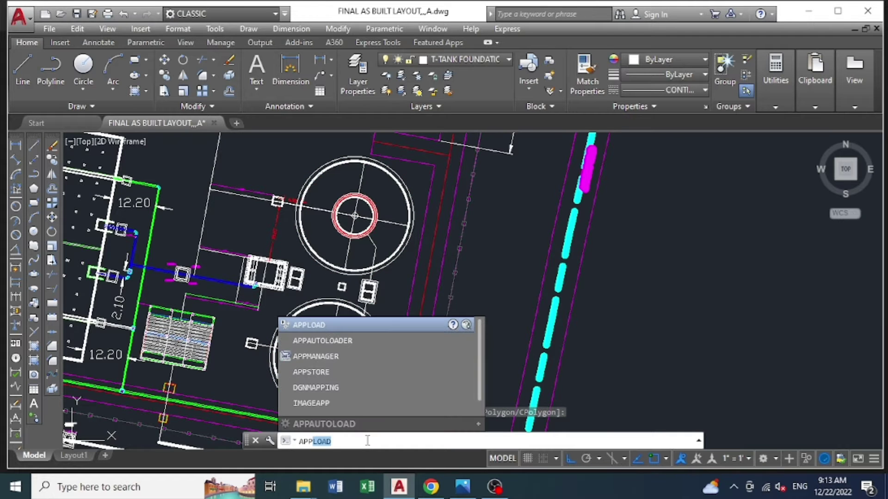
key(Return)
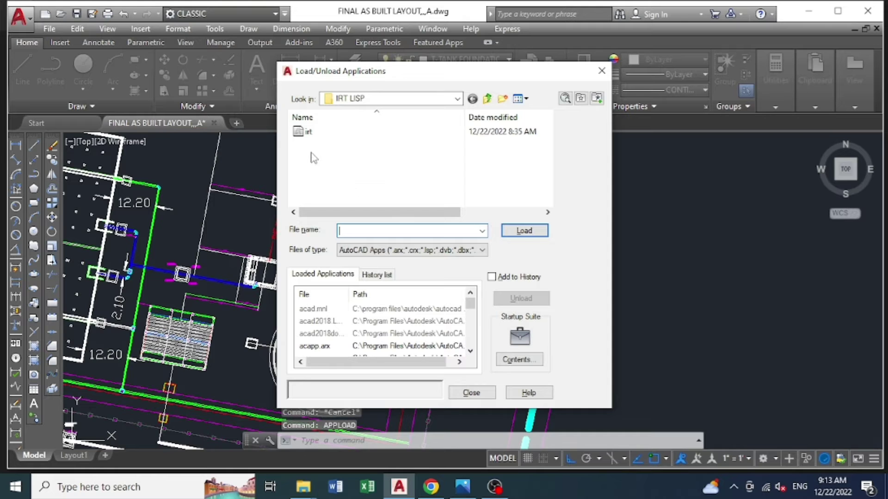
double_click(308, 132)
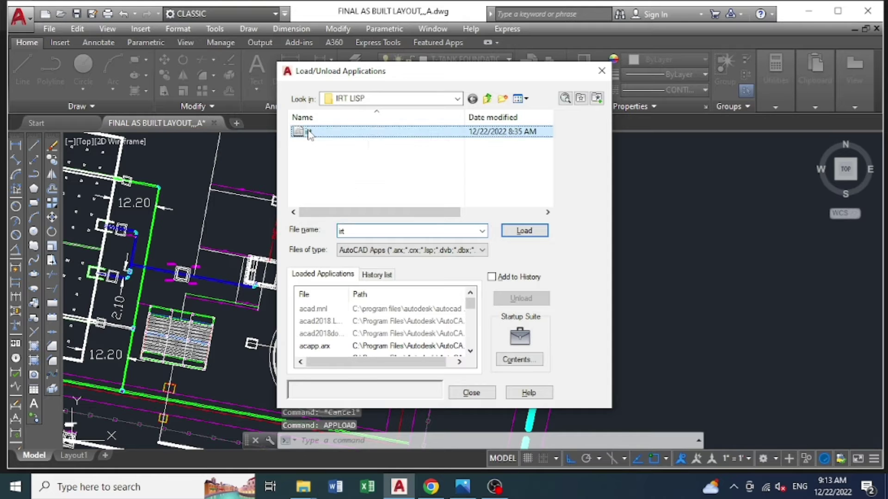
click(524, 230)
click(472, 393)
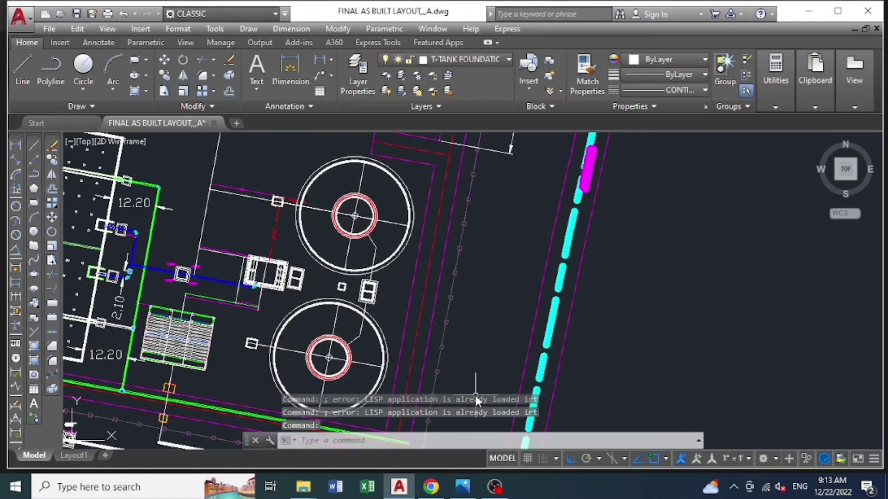
click(361, 440)
text(IR)
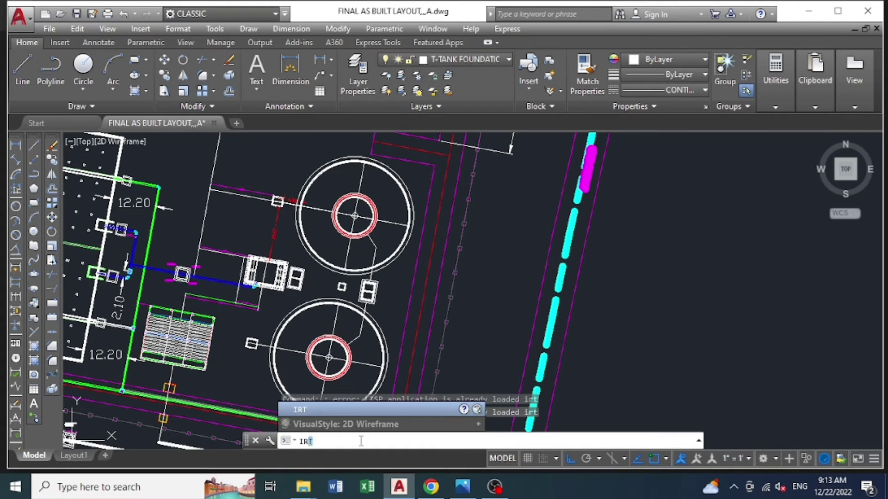
- Run IRT with UTM zone 37N, KML Export map type and a Desktop cache folder
text(T)
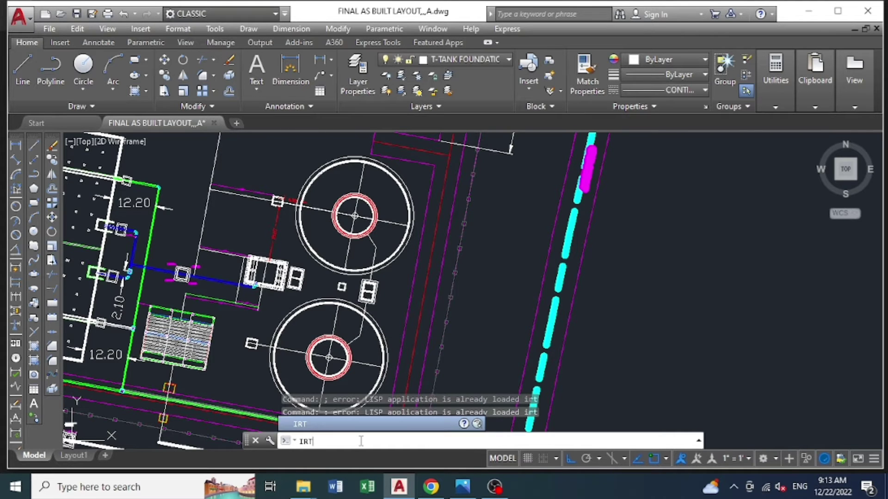
key(Return)
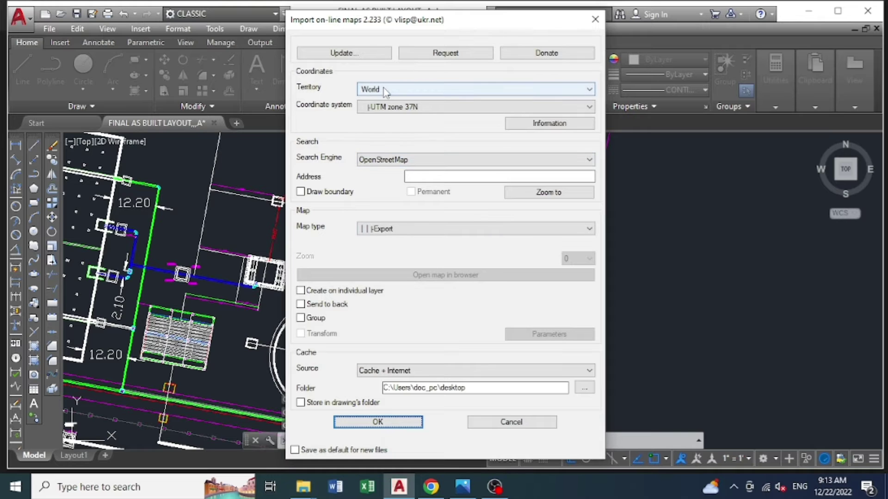
click(425, 107)
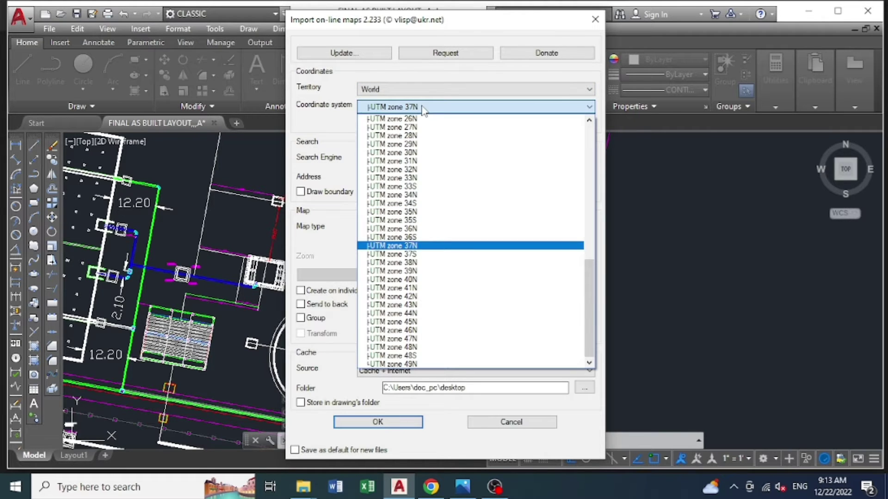
click(415, 246)
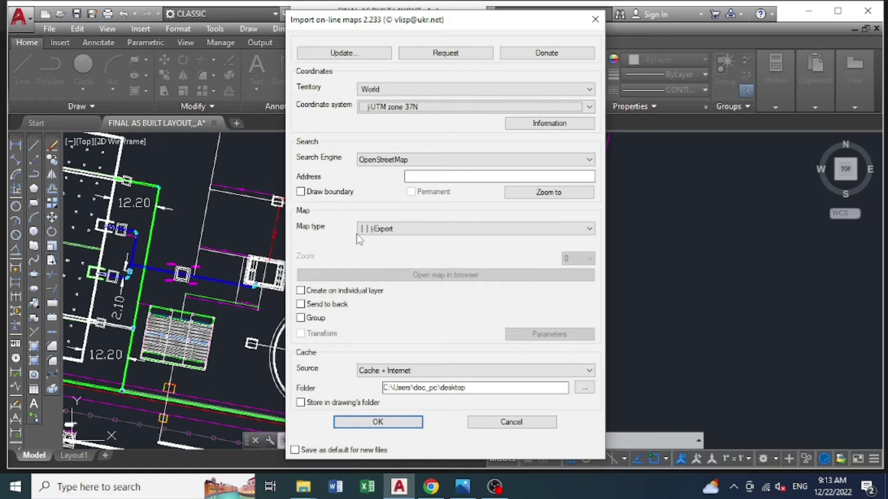
click(397, 229)
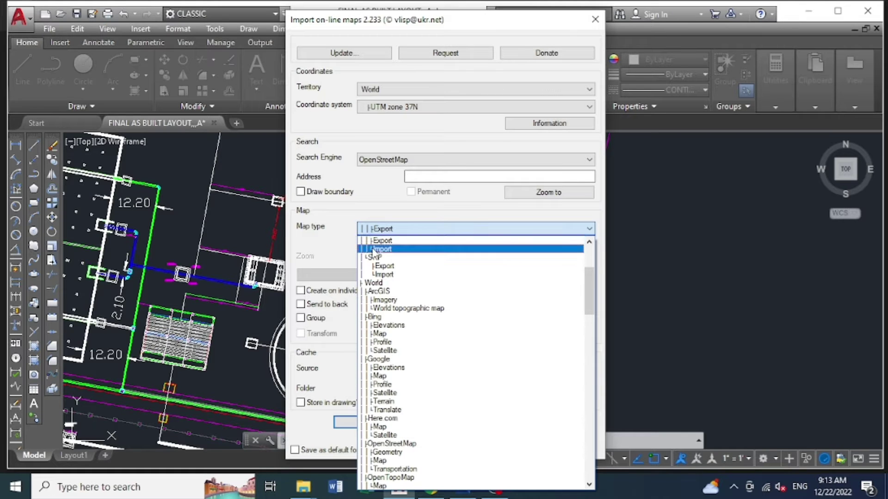
scroll(413, 267, up, 1)
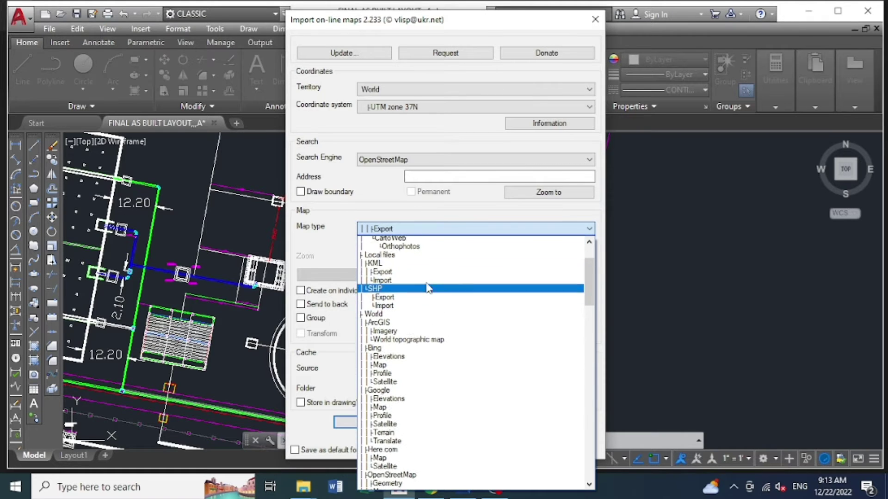
scroll(398, 273, up, 1)
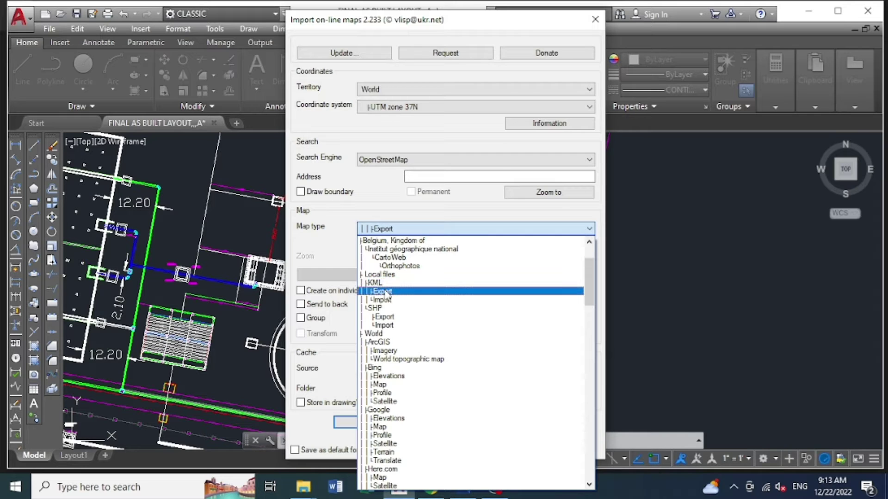
click(386, 291)
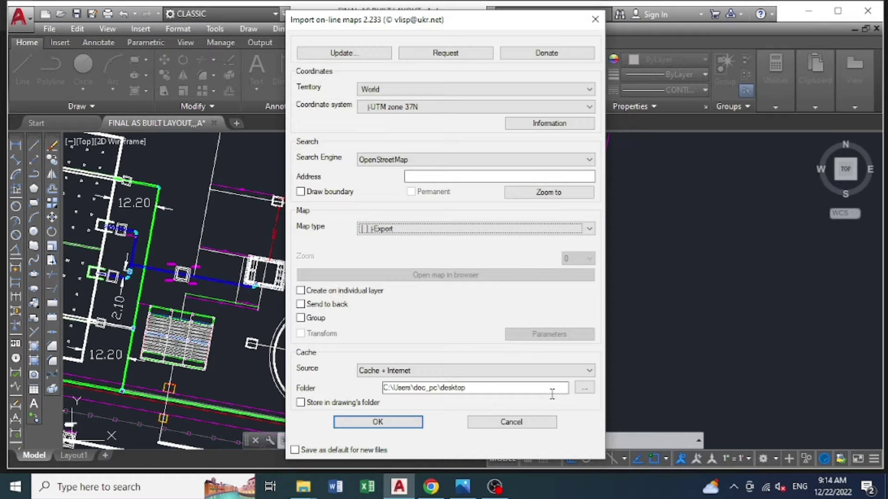
click(585, 388)
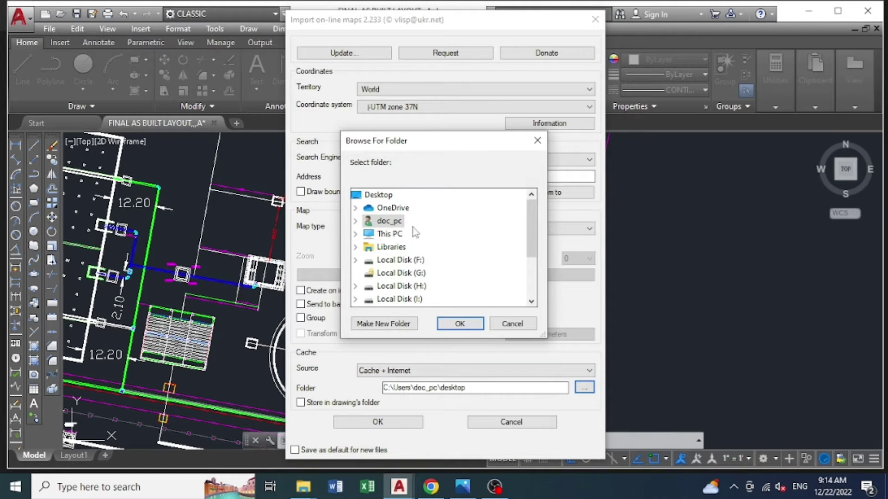
click(378, 195)
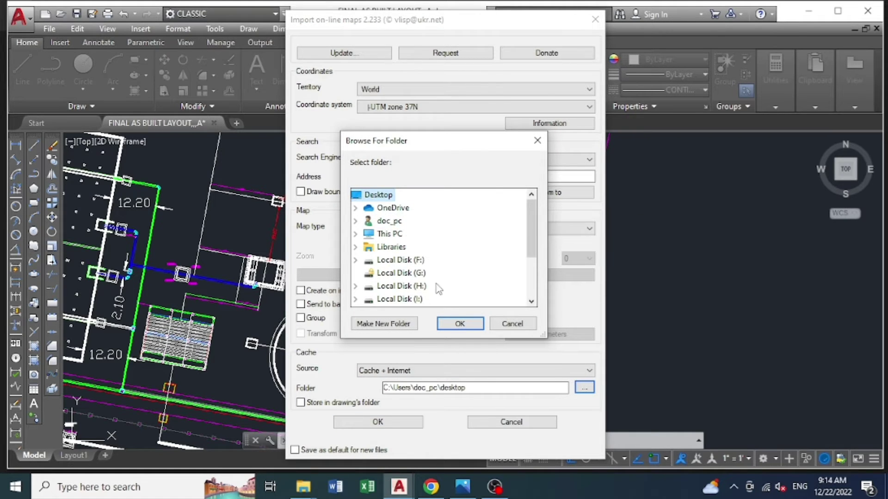
click(461, 323)
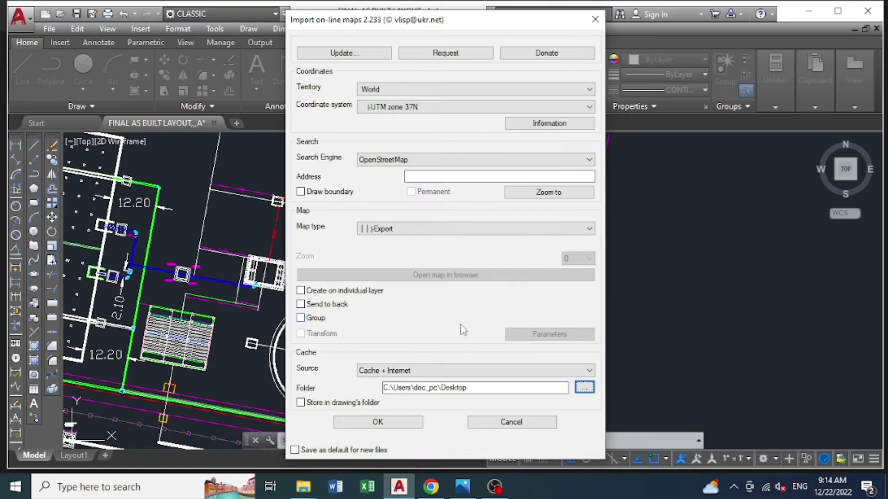
click(388, 425)
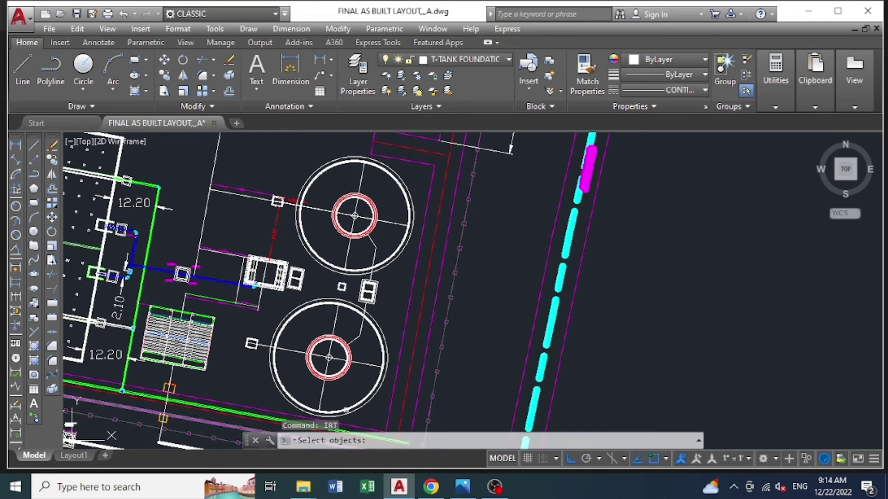
- Window-select the lower and upper clarifier tanks' circles and finish the selection for export
scroll(389, 334, up, 2)
click(385, 322)
click(359, 340)
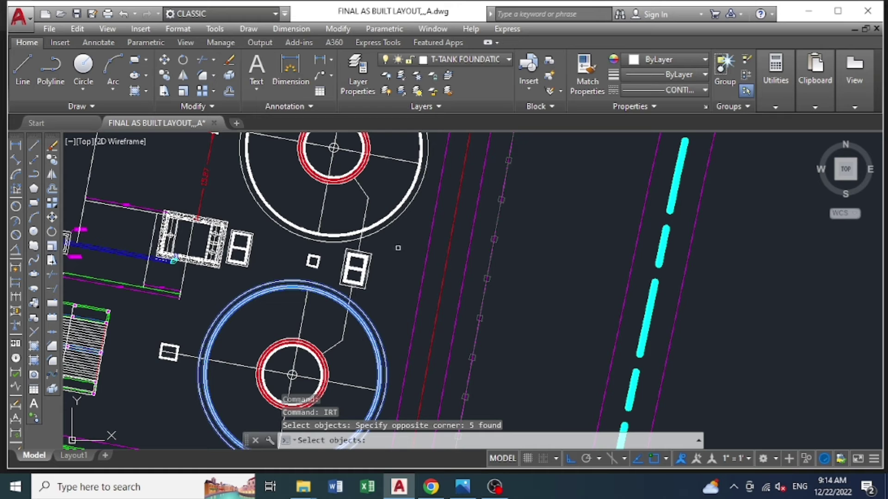
click(405, 223)
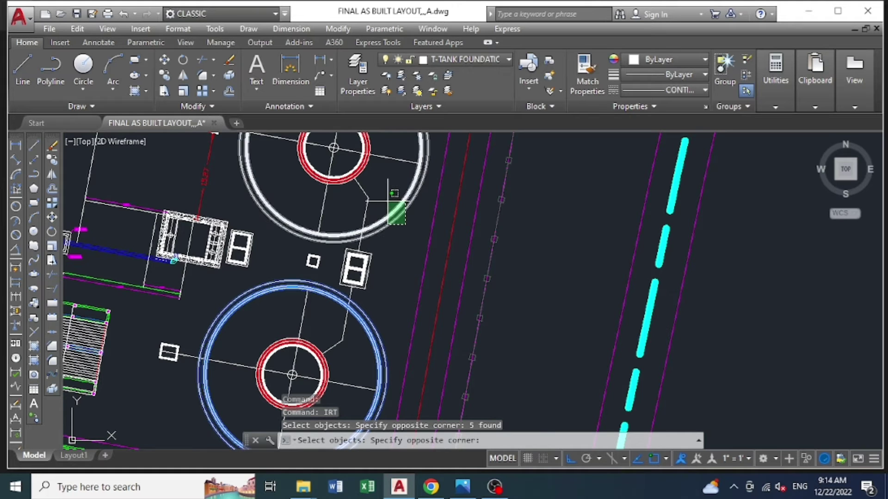
click(388, 210)
scroll(386, 259, down, 2)
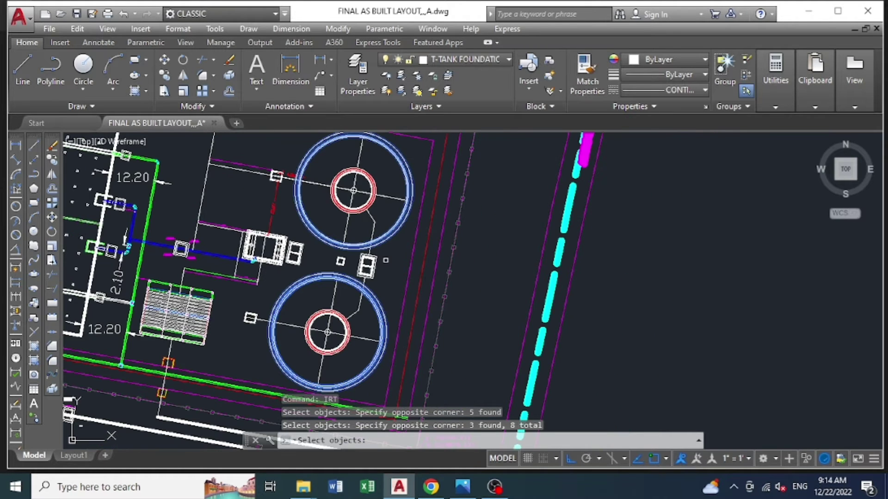
scroll(386, 259, down, 2)
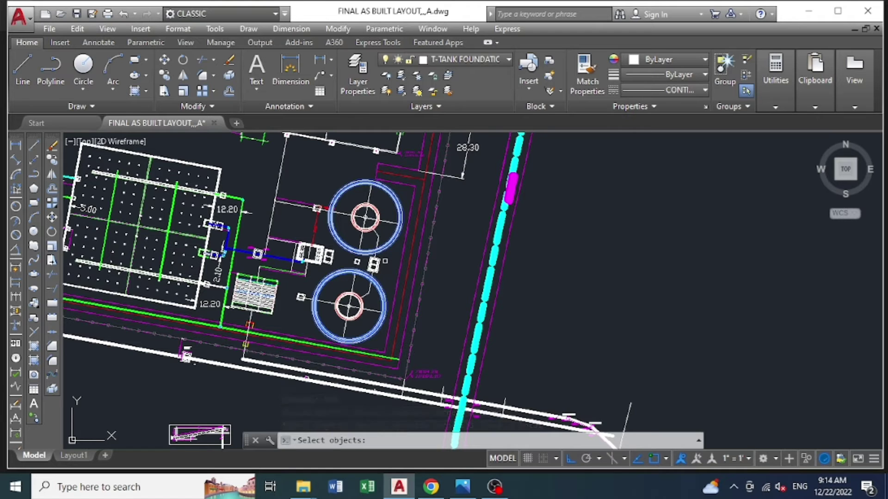
key(Return)
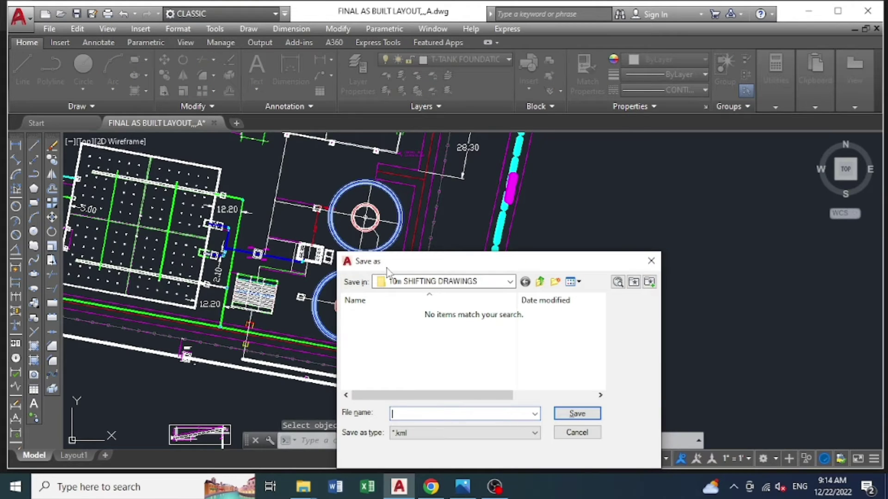
- Save the selected outlines to the Desktop as the KML file CLERIFIERS
click(510, 281)
scroll(509, 289, up, 1)
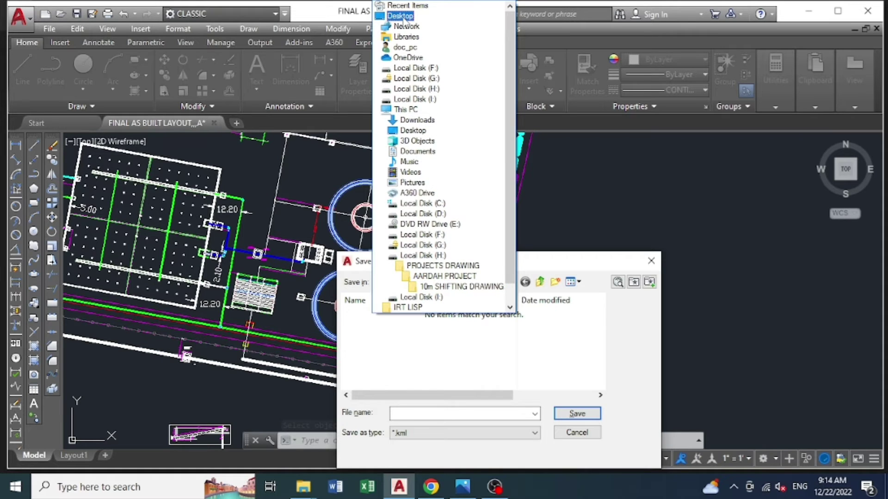
click(401, 15)
click(437, 411)
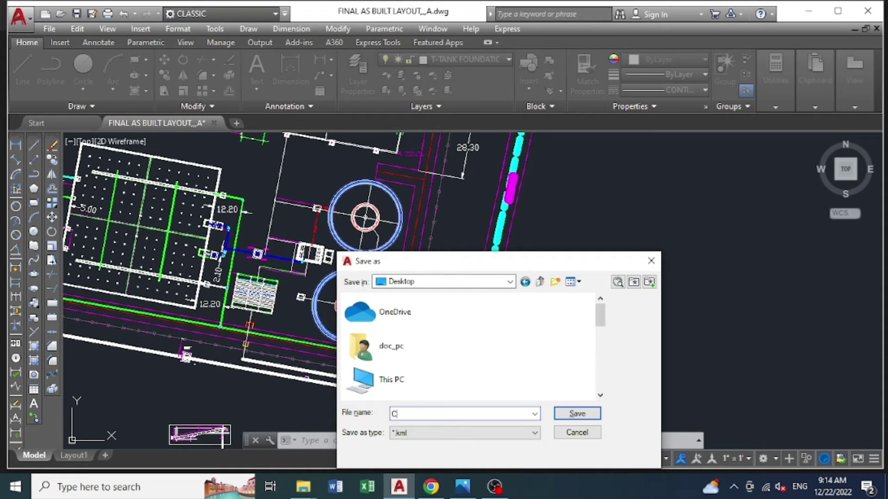
text(LERIFIERS)
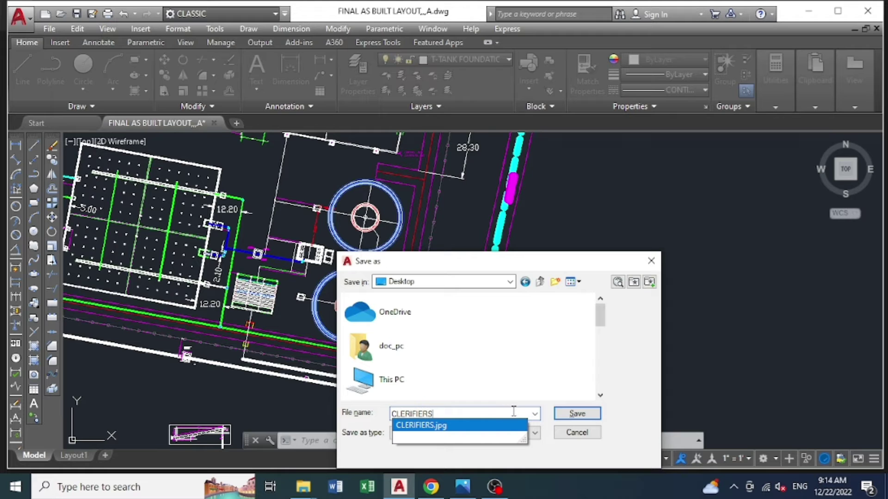
click(516, 390)
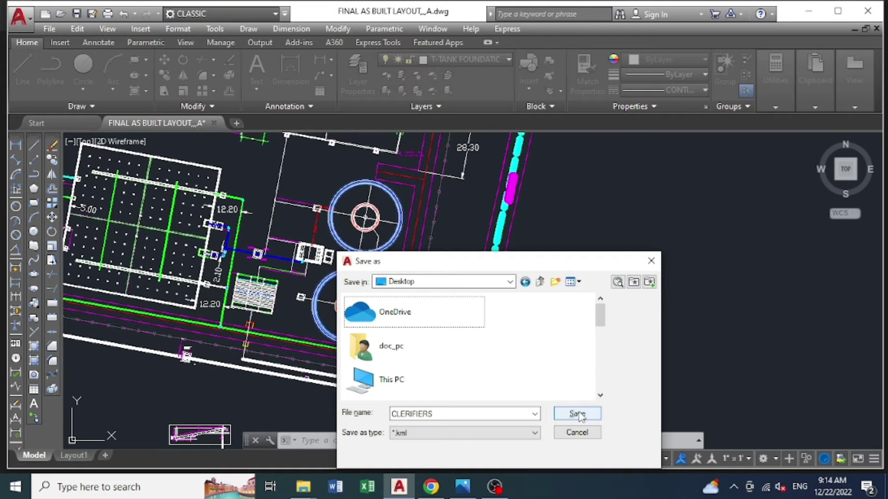
click(578, 414)
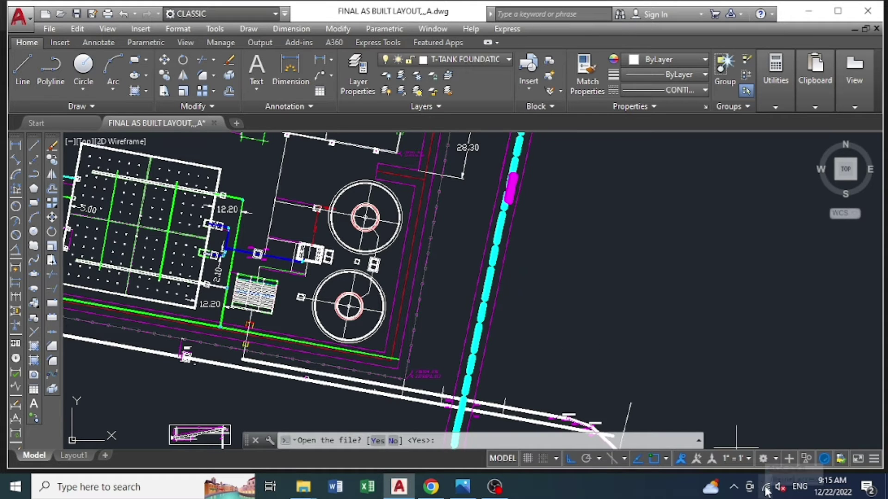
- Minimize the photo viewer and restore the AutoCAD drawing from the taskbar
click(806, 13)
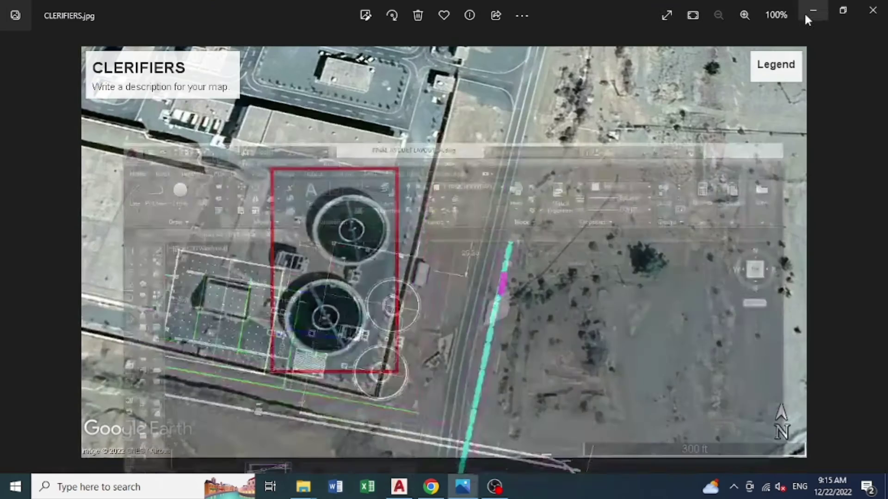
click(814, 7)
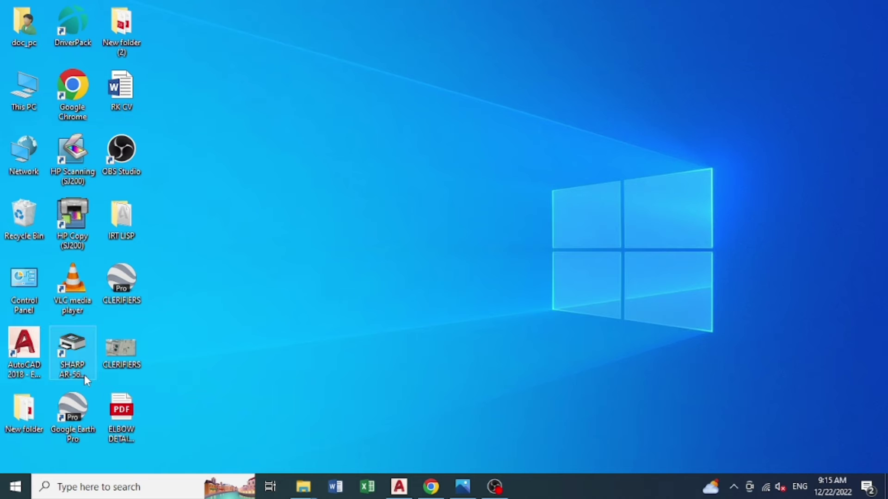
click(399, 489)
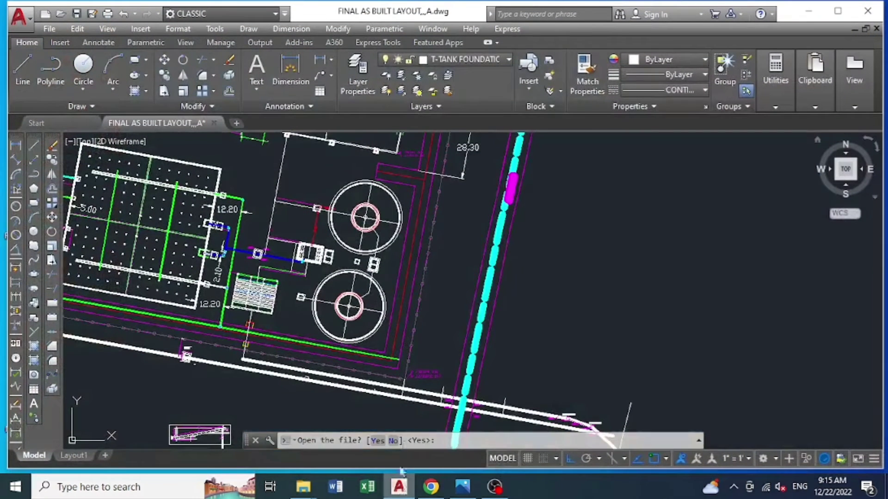
- Open the exported file in Google Earth Pro and frame a top-down view of the clarifiers
click(377, 440)
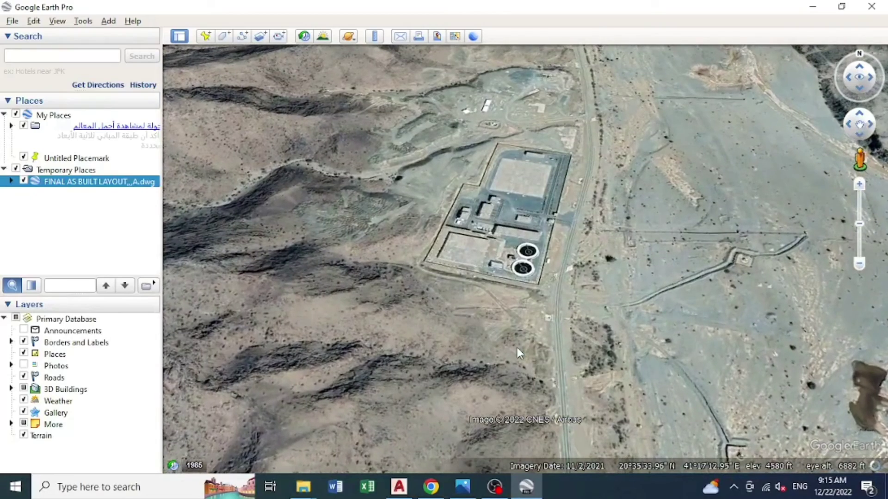
scroll(564, 287, up, 3)
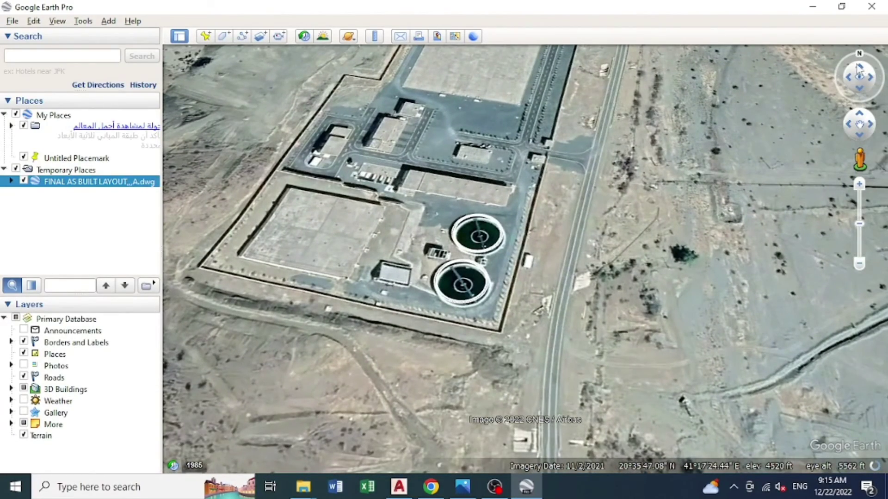
click(861, 89)
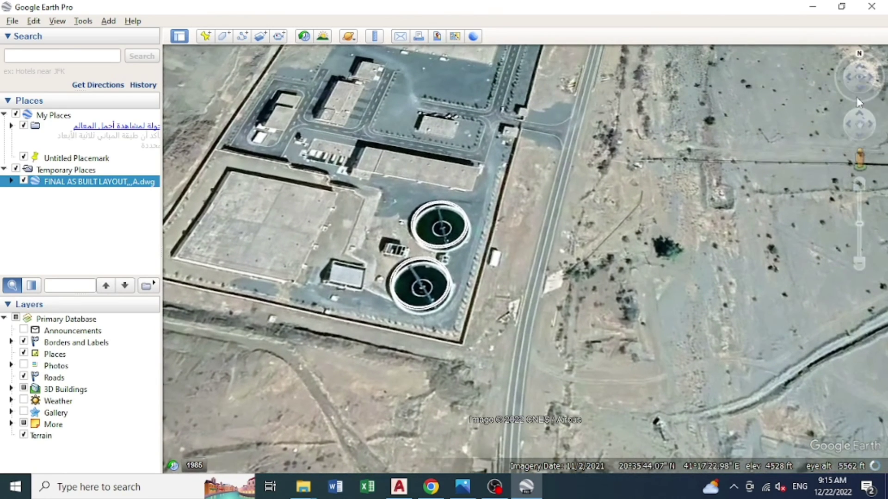
click(862, 94)
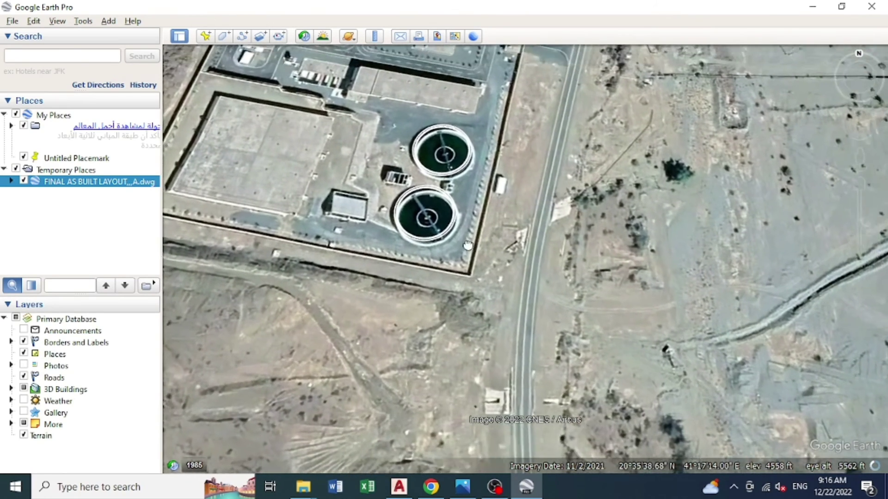
drag(468, 245, 472, 283)
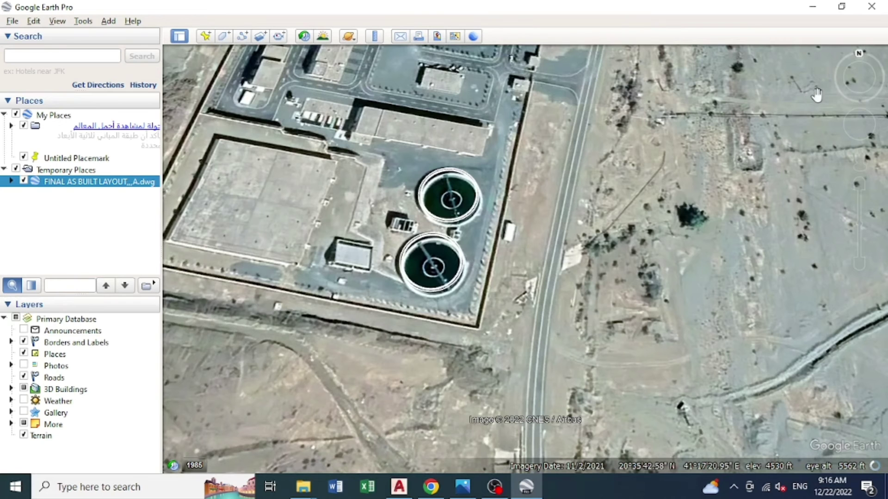
click(861, 94)
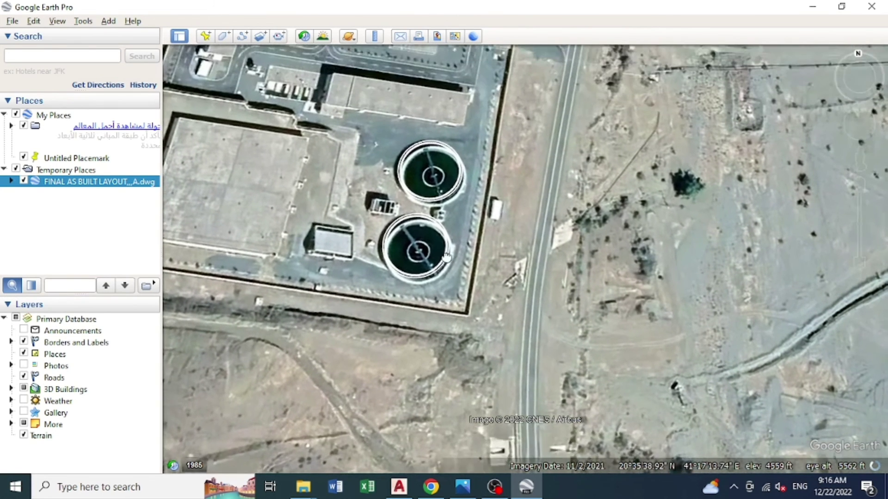
drag(447, 256, 438, 280)
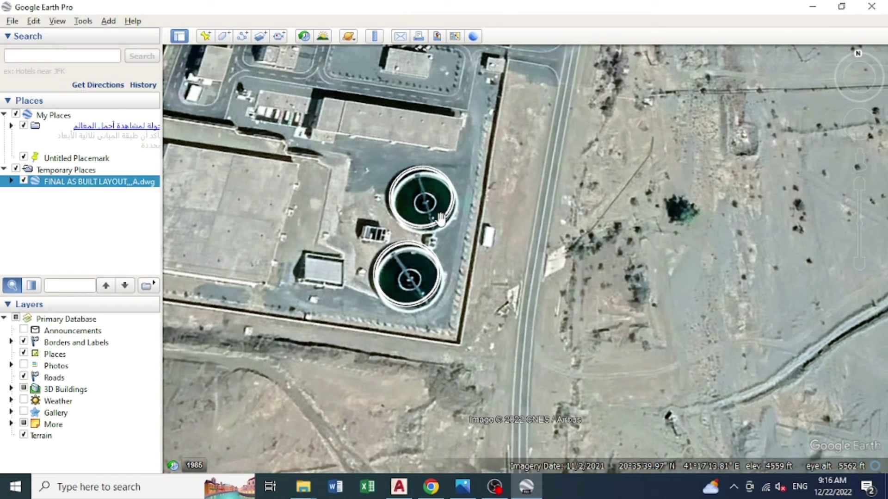
- Change the outline's line colour to pink (#ff007f) in its Properties Style settings
right_click(440, 217)
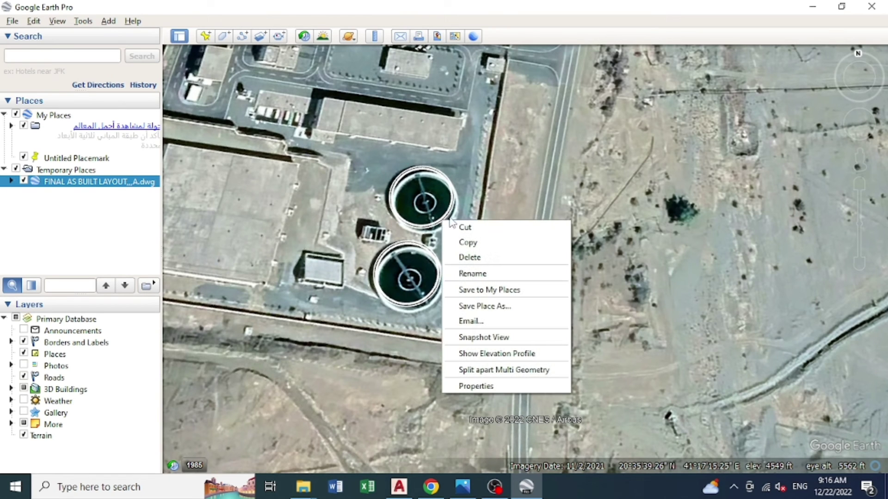
click(476, 386)
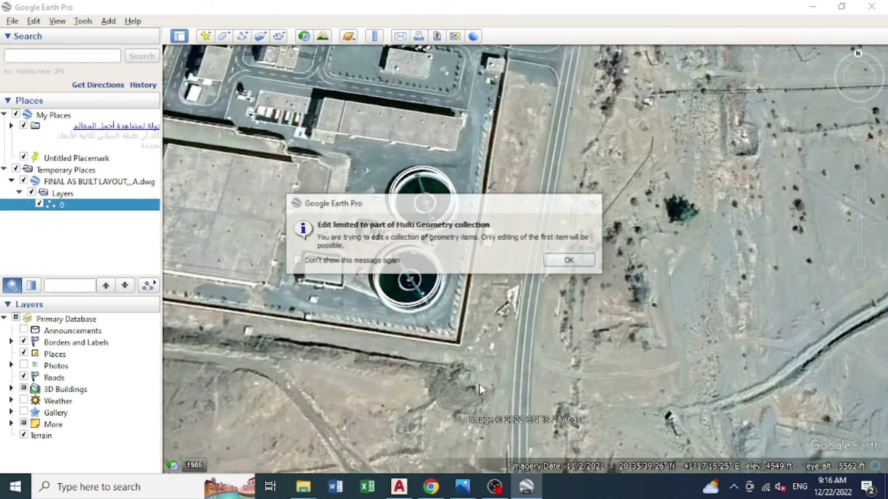
click(570, 260)
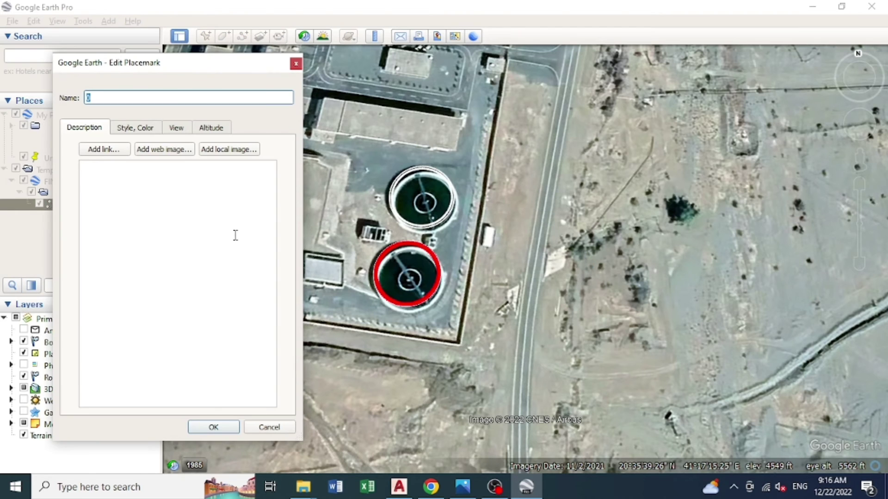
click(144, 132)
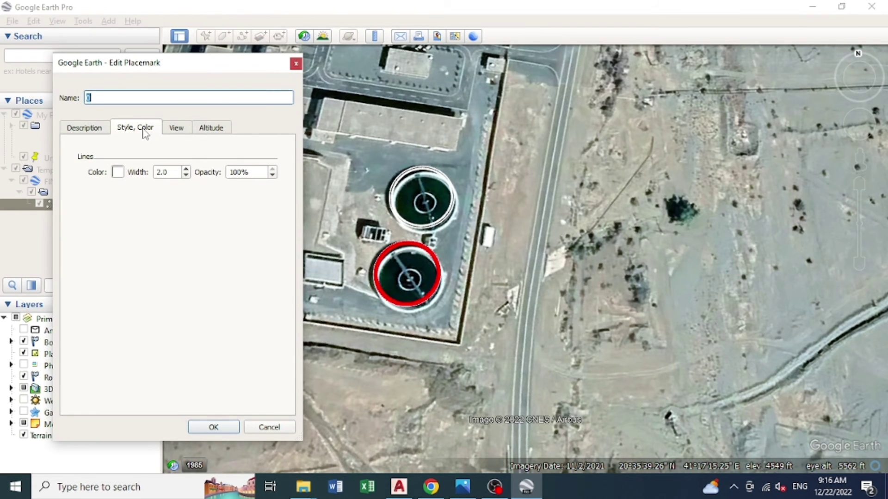
click(118, 172)
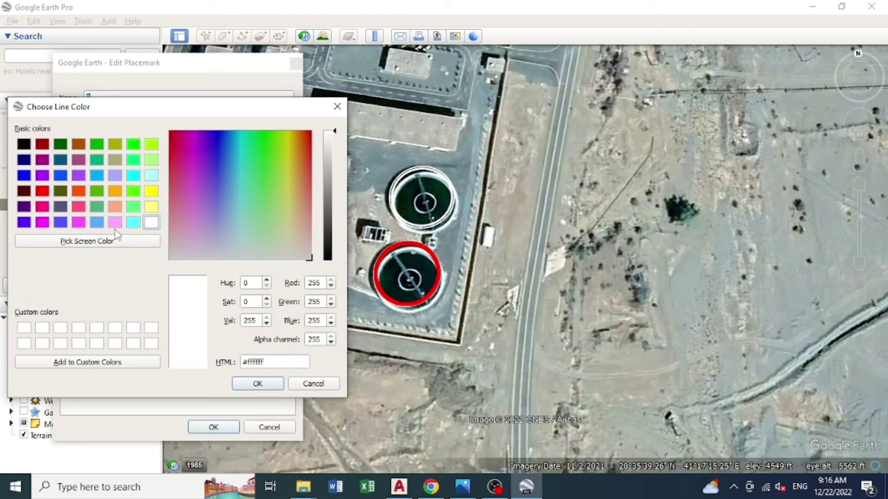
click(43, 207)
click(258, 383)
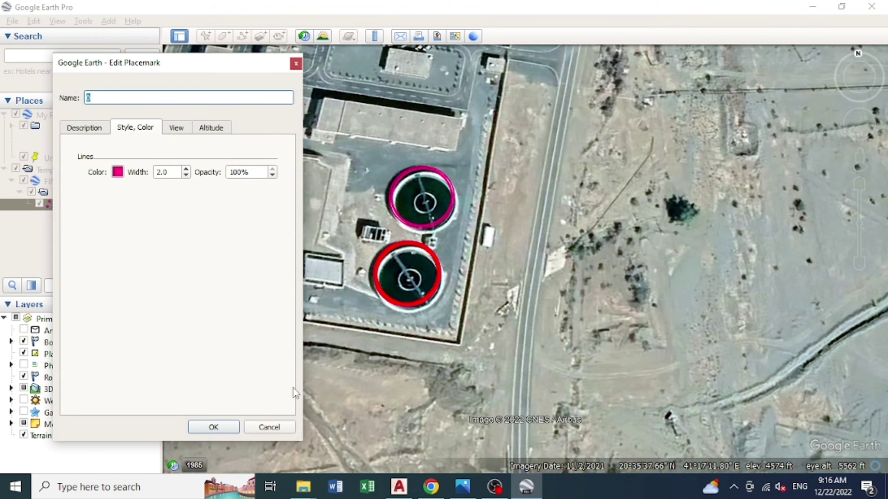
click(226, 426)
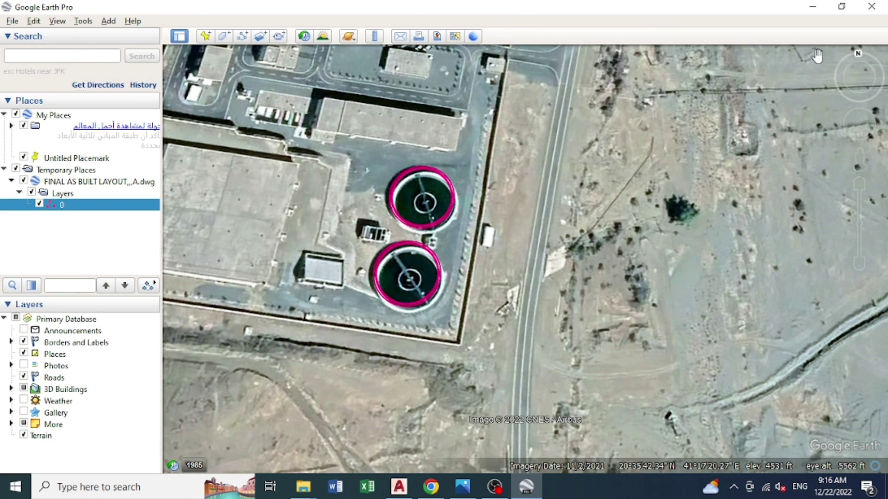
- Close Google Earth Pro, saving the temporary places, then minimize AutoCAD
click(872, 9)
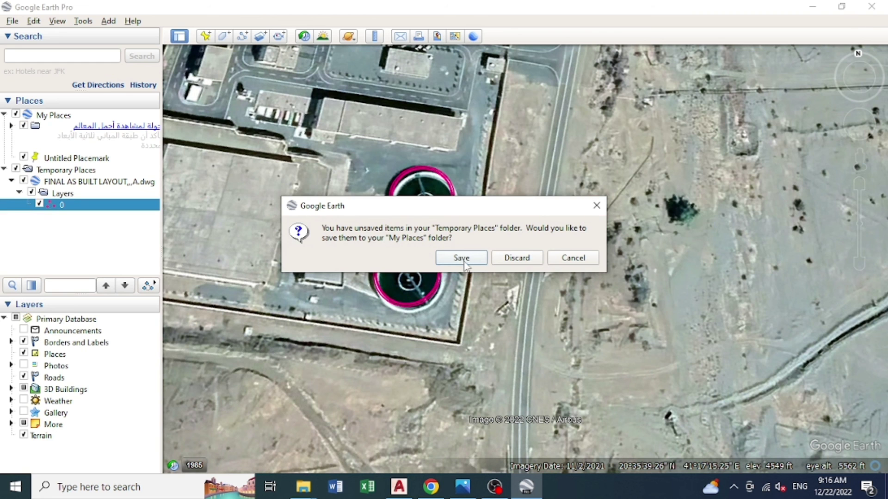
click(464, 261)
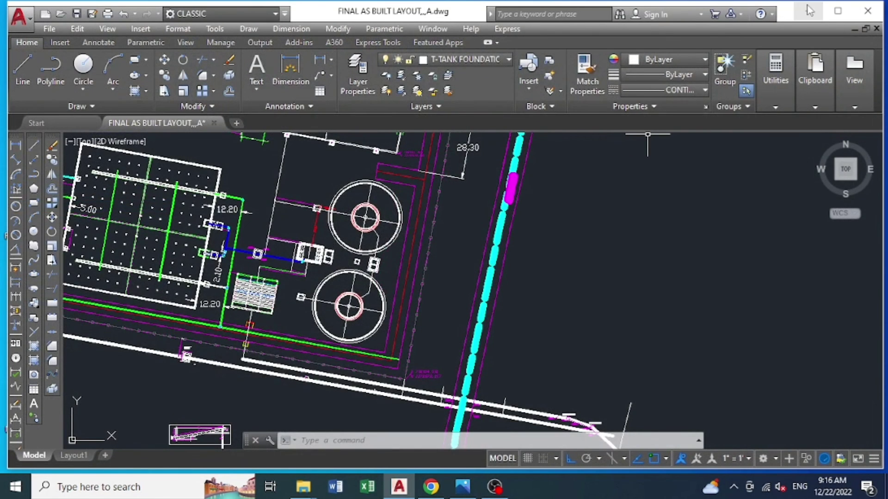
click(809, 10)
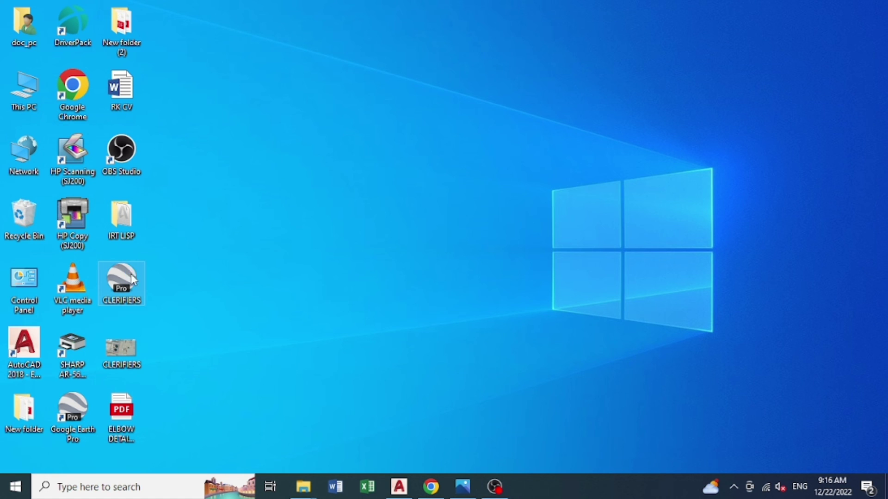
- Show the Properties of the CLERIFIERS KML file on the desktop
right_click(132, 277)
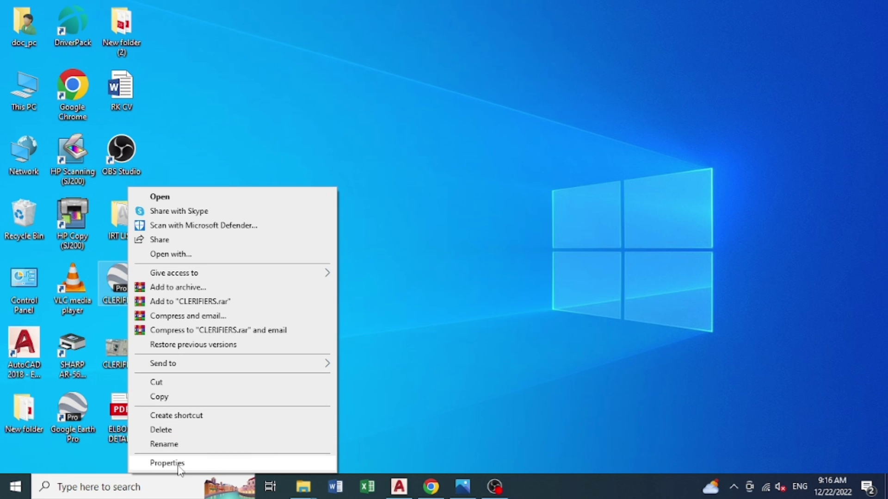
click(179, 463)
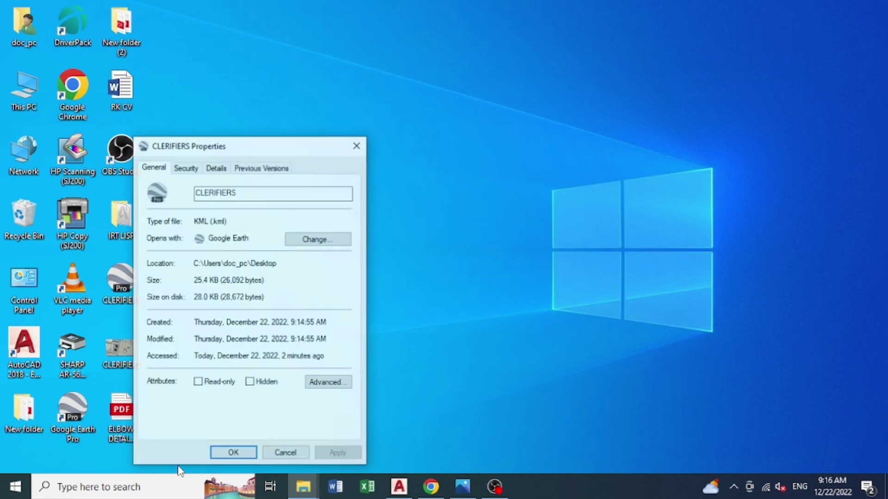